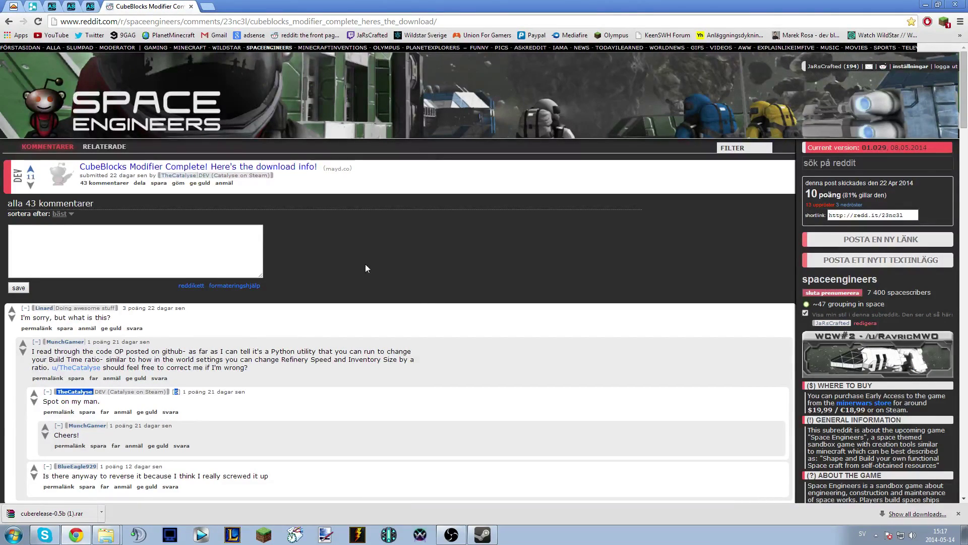
Select the thread's web address, then deselect it
left_click(466, 23)
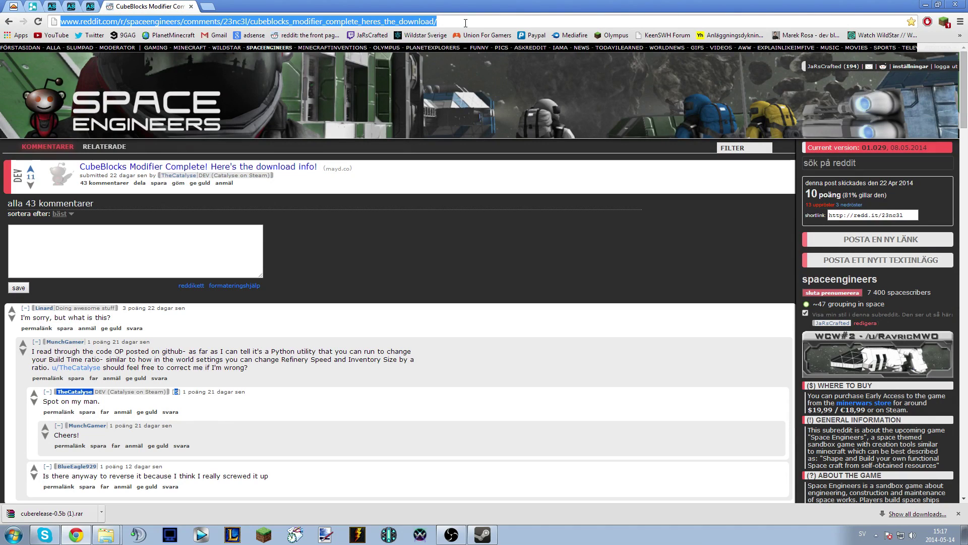
left_click(391, 228)
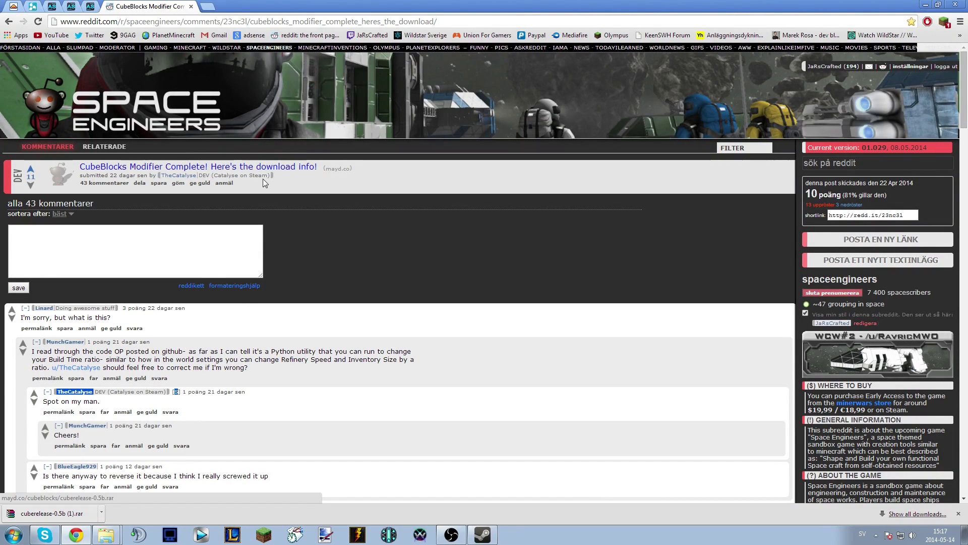
left_click(300, 171)
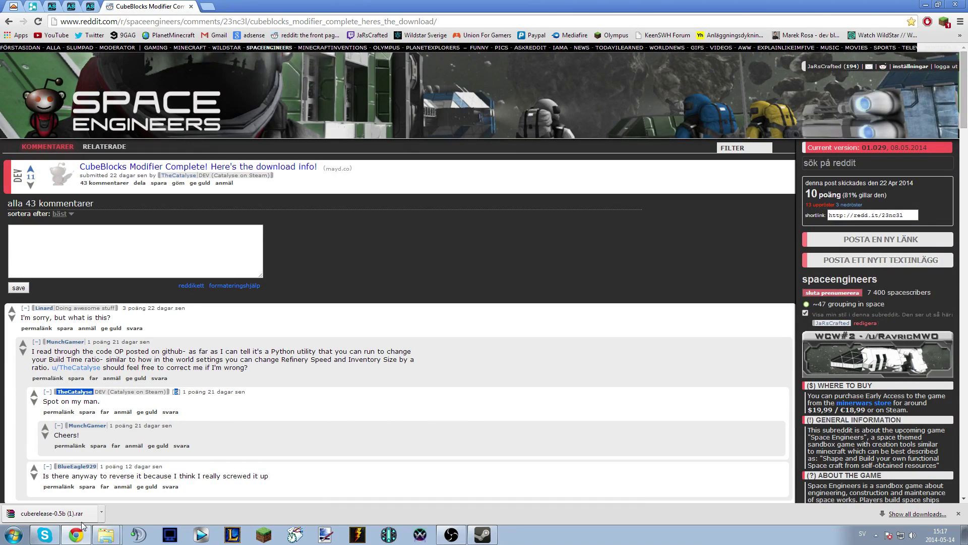
Bring the Welding speed mod folder window forward and open the cuberelease-0.5b folder
left_click(109, 534)
left_click(116, 511)
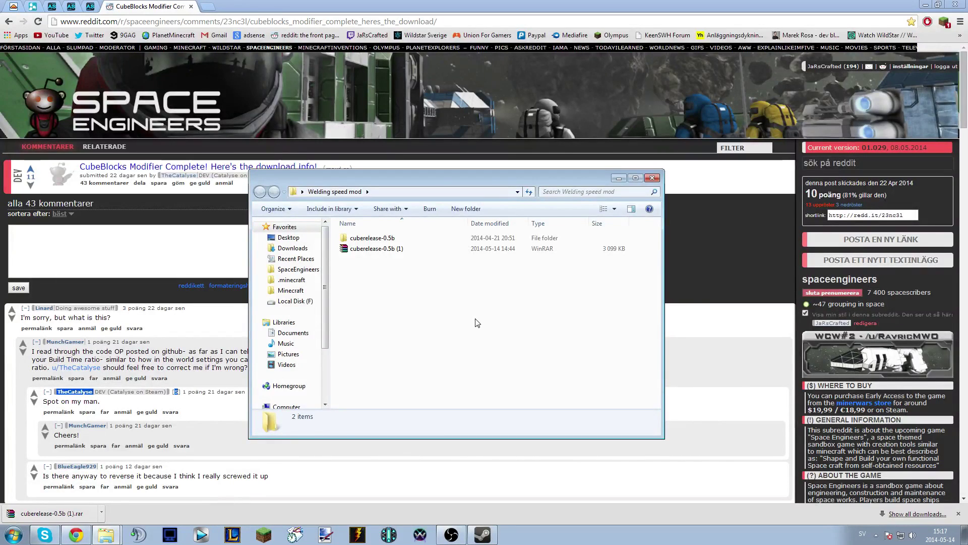
left_click(409, 241)
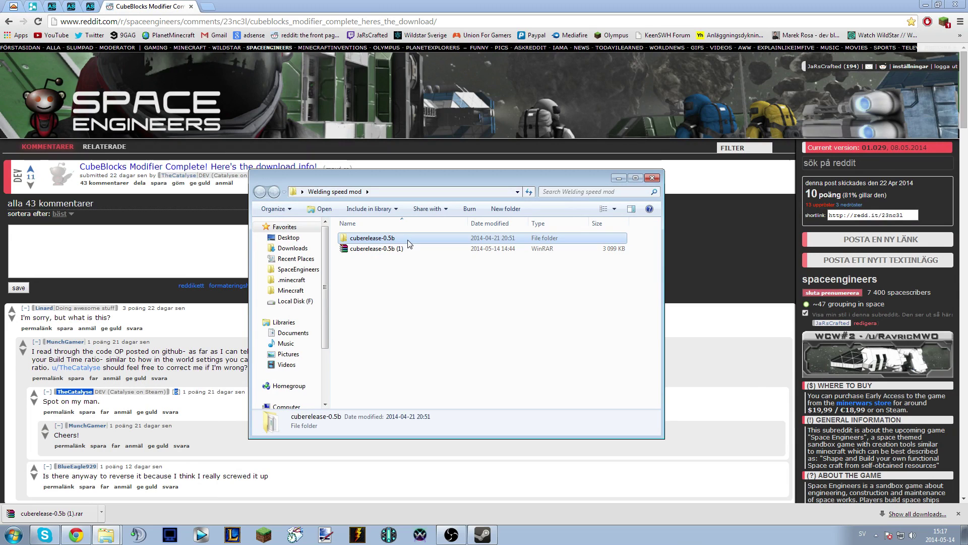
double_click(409, 244)
Select the Main application and launch it
left_click_drag(389, 366, 373, 228)
left_click(389, 388)
left_click(456, 312)
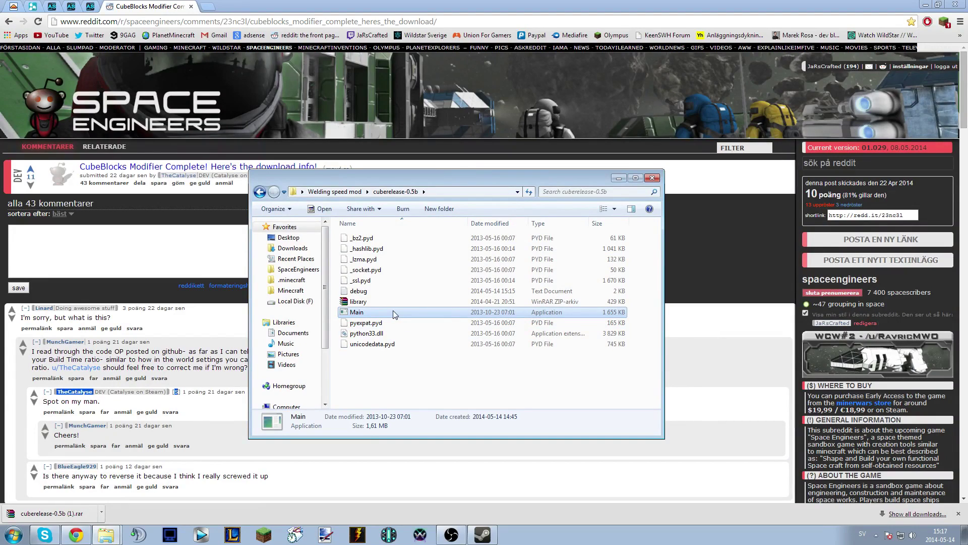
double_click(392, 311)
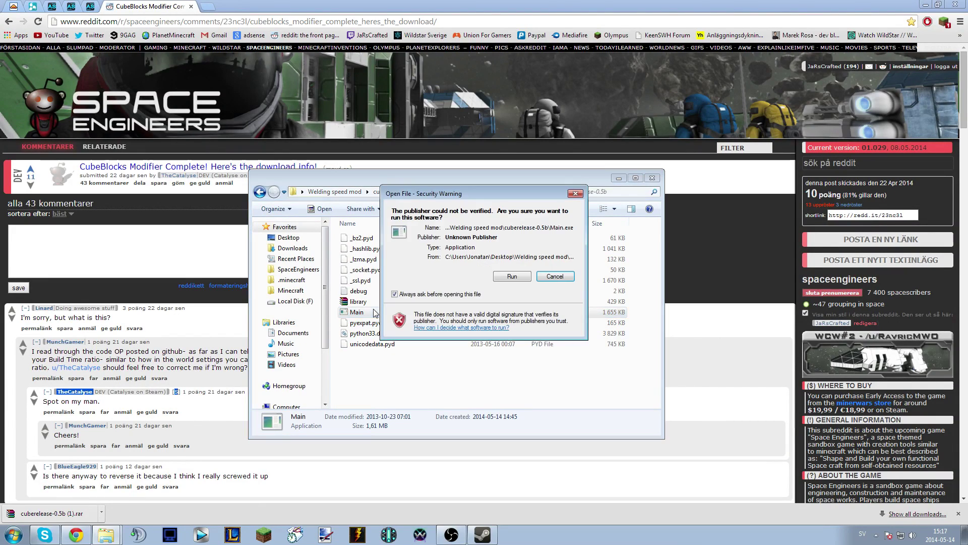
Allow the unverified Main program to run and confirm the detected Content\Data path
left_click(504, 278)
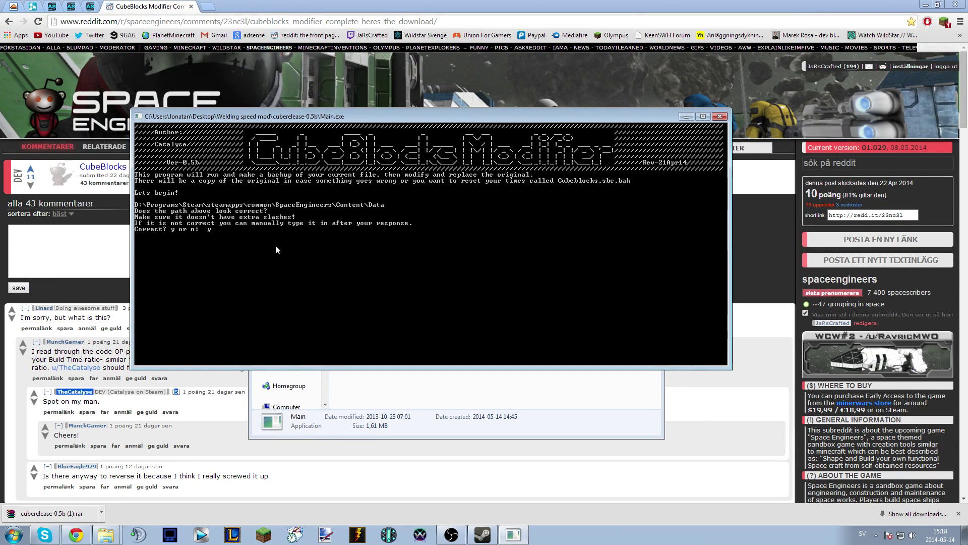
key("Return")
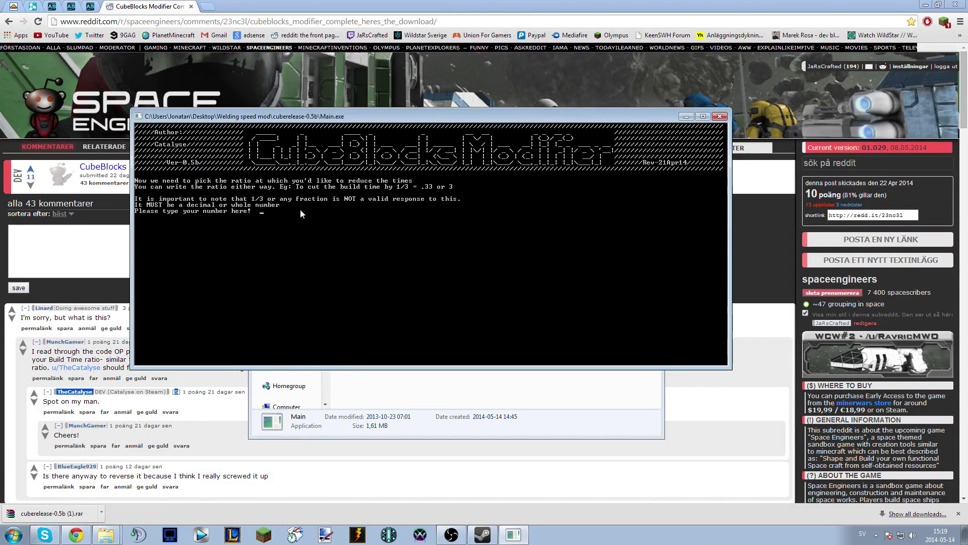
Enter a build-time ratio of 3, then close the modifier console after it finishes
type("2")
key("BackSpace")
type("3")
key("BackSpace")
type("5")
type("3")
key("Return")
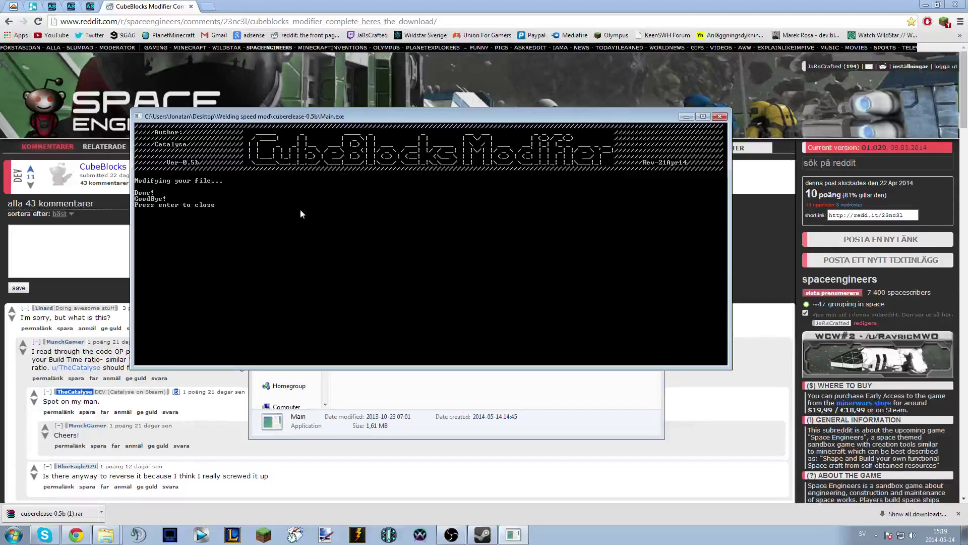
key("Return")
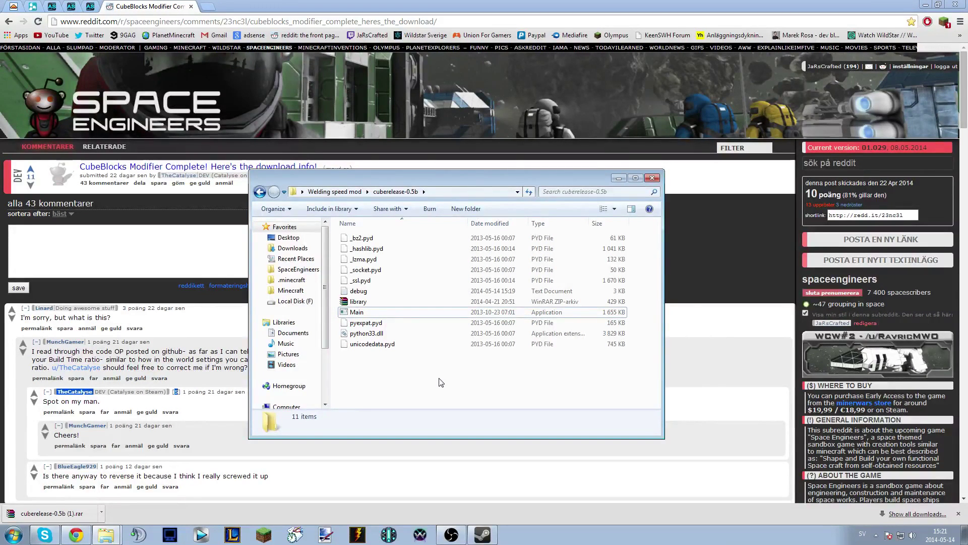
left_click(379, 313)
left_click(485, 384)
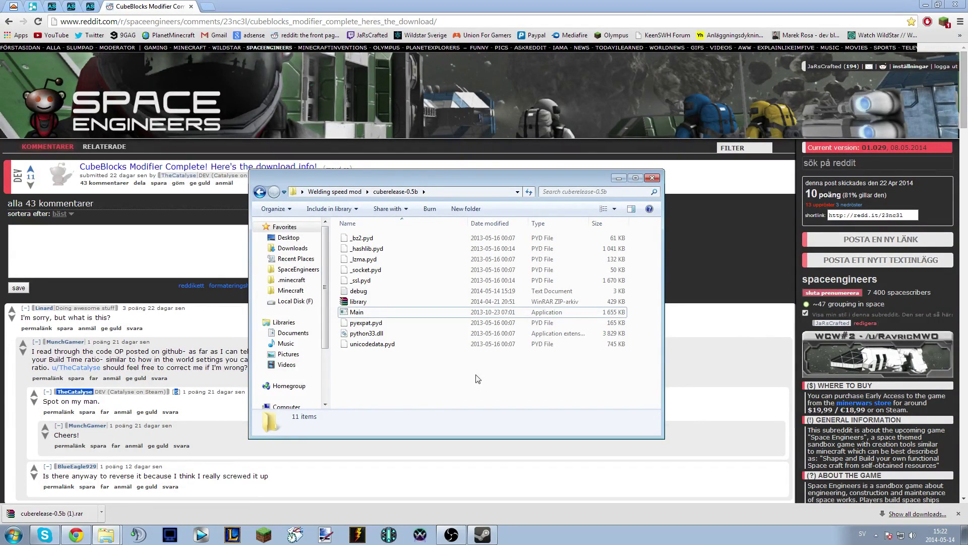
left_click(383, 312)
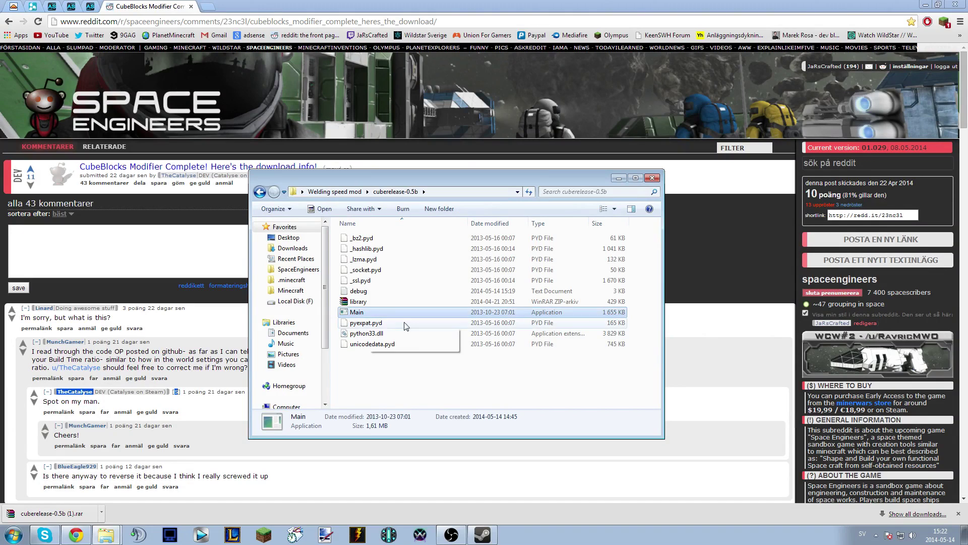
left_click(432, 377)
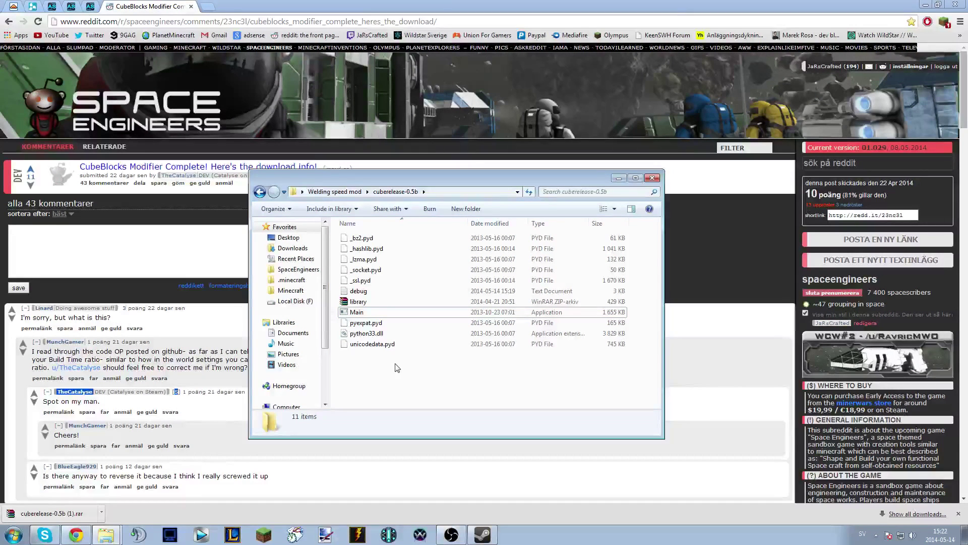
left_click(381, 312)
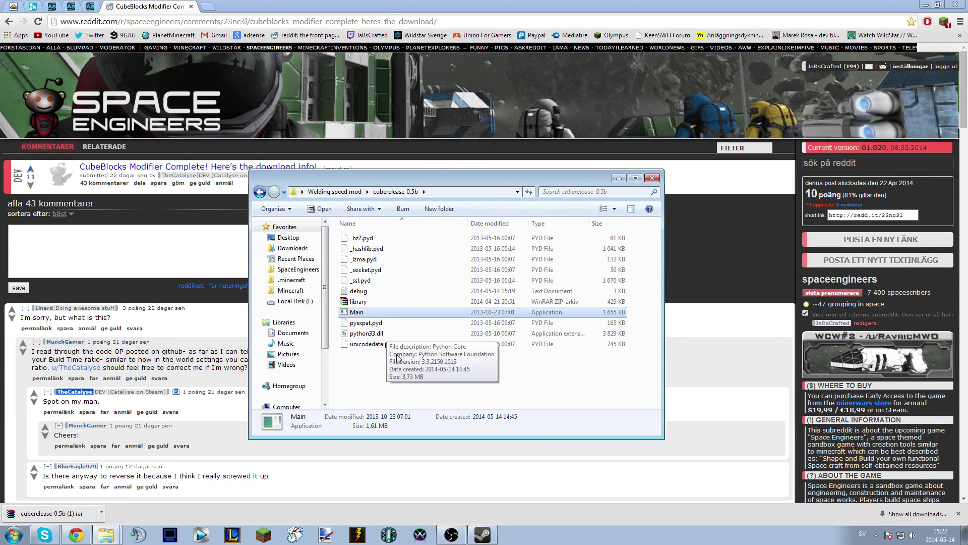
left_click(397, 363)
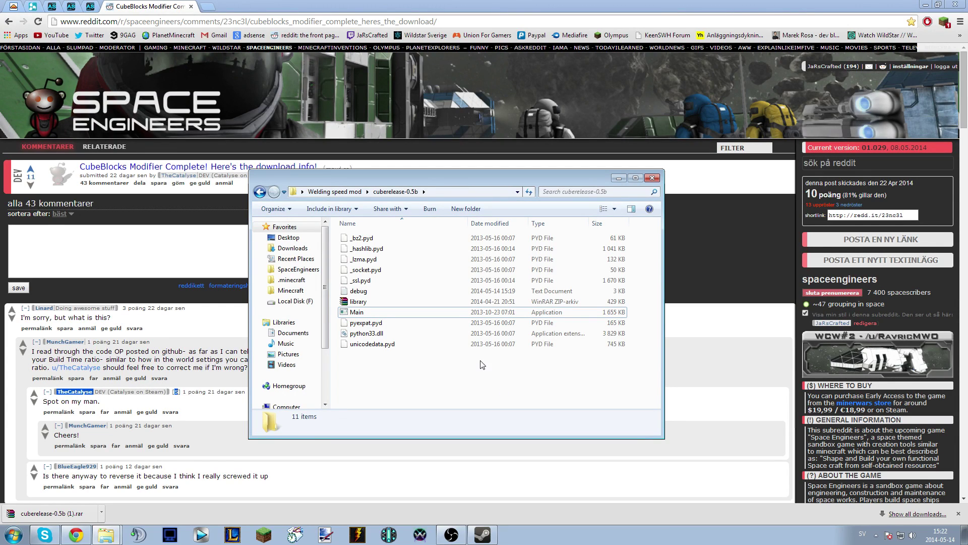
Browse to D:\Programs\Steam\SteamApps\common\SpaceEngineers\Content\Data
left_click(286, 406)
double_click(559, 247)
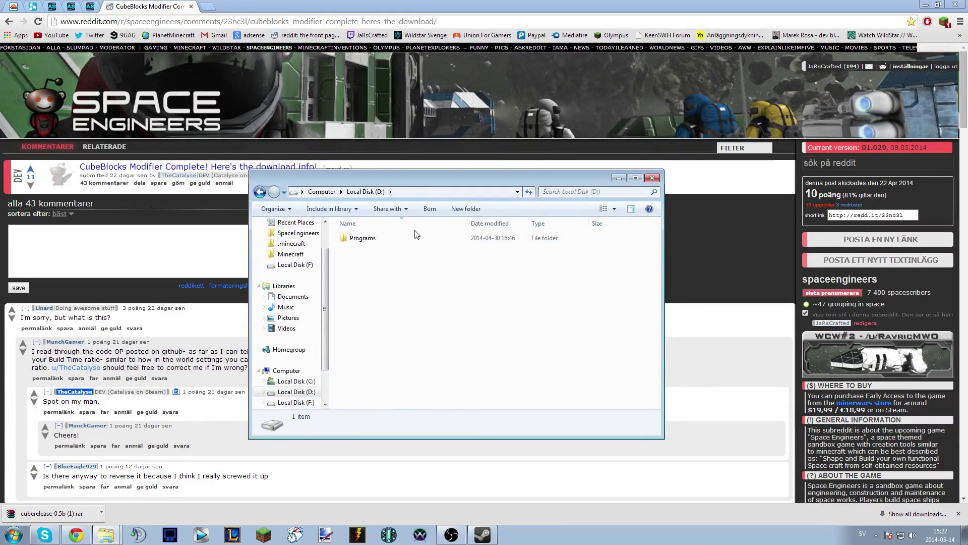
double_click(418, 235)
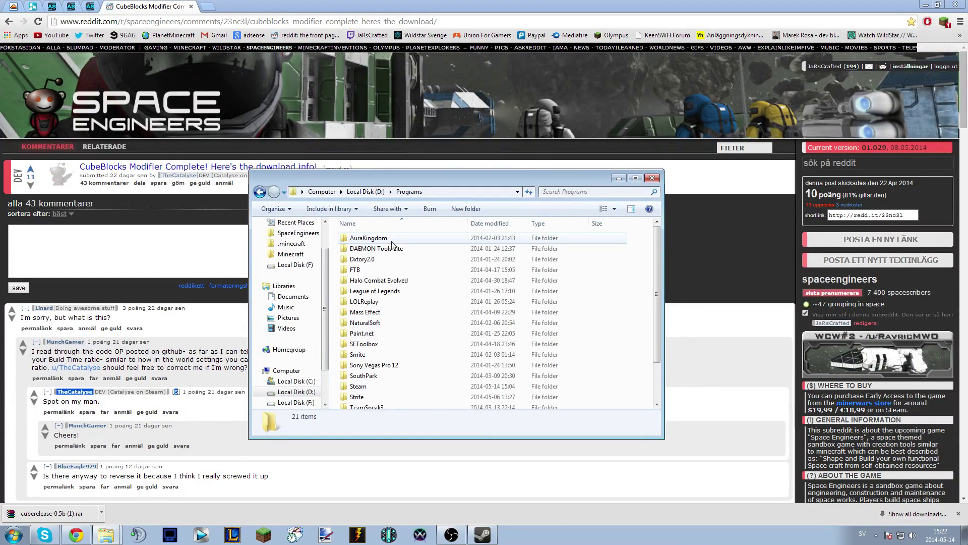
double_click(359, 386)
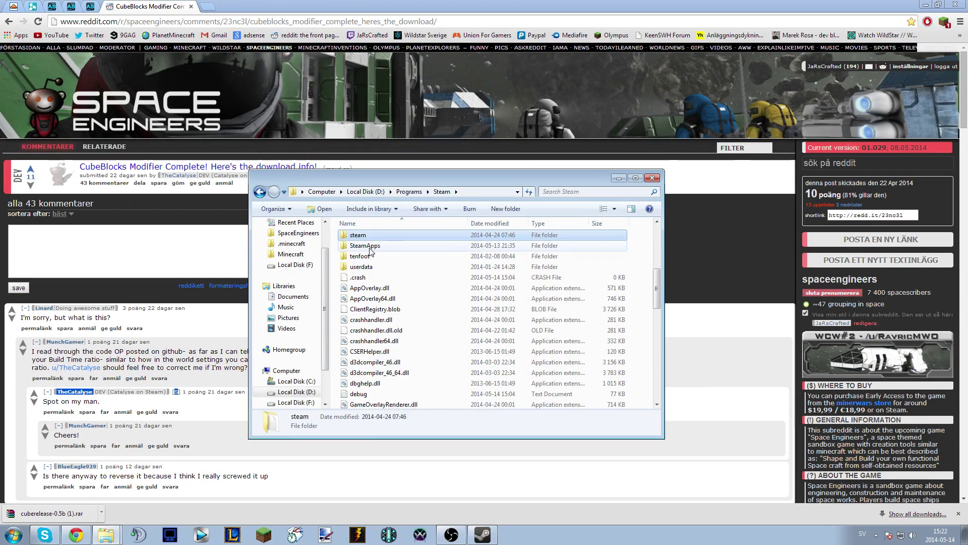
double_click(369, 247)
double_click(360, 235)
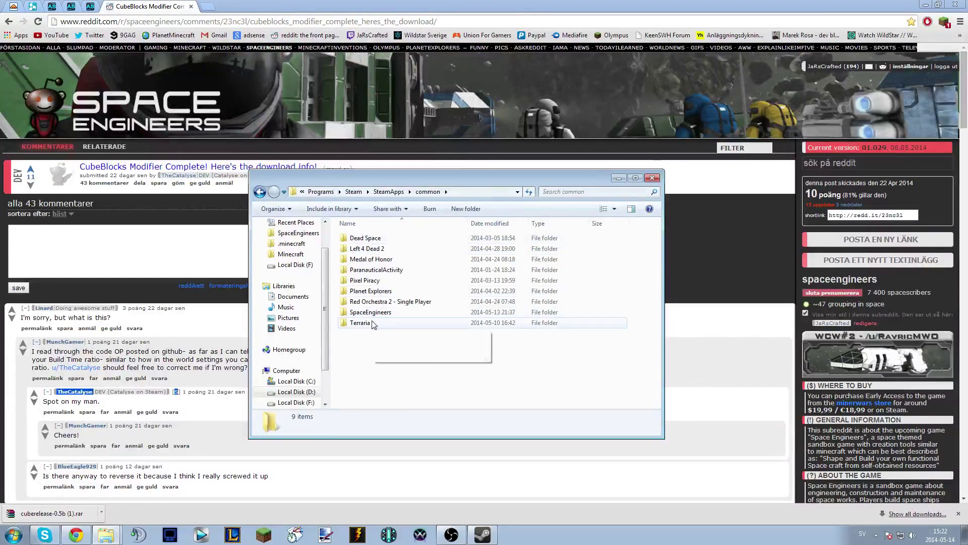
double_click(373, 312)
double_click(379, 268)
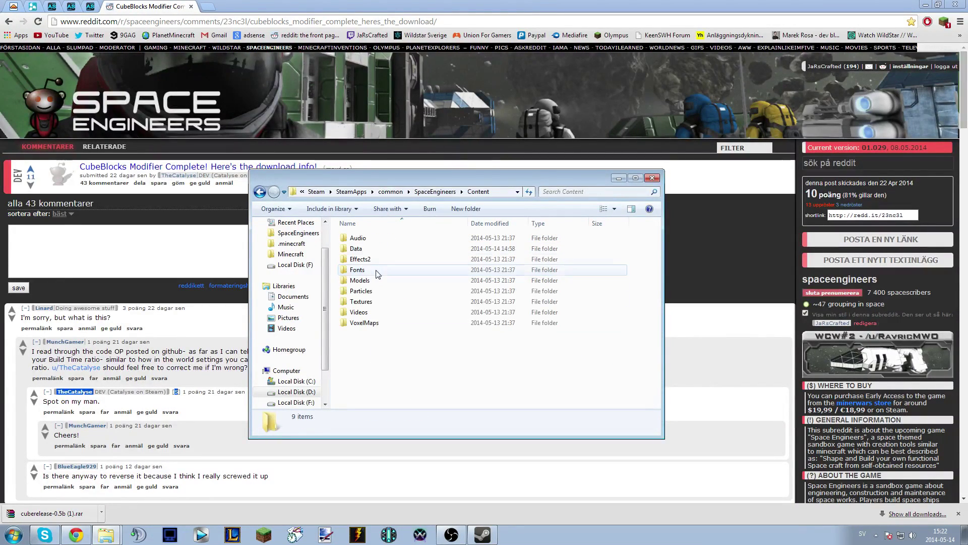
double_click(356, 249)
Delete the CubeBlocks and Cubeblocks.sbc.bak files from the Data folder
left_click(383, 313)
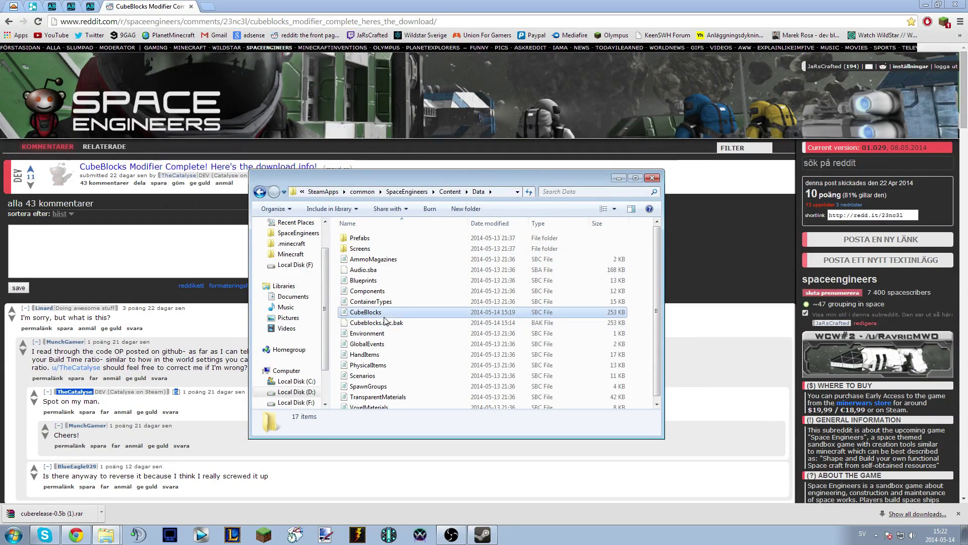
left_click(501, 193)
left_click(501, 192)
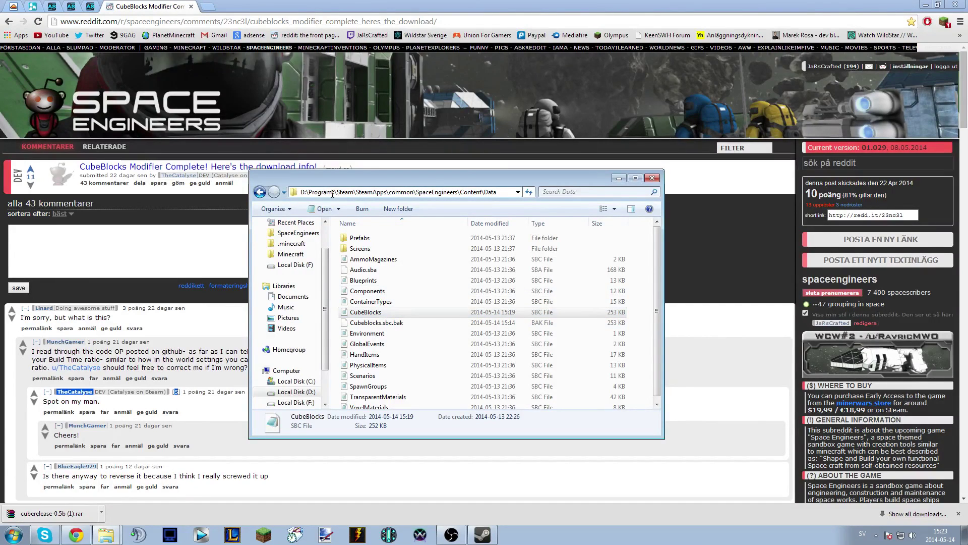
left_click_drag(336, 192, 497, 190)
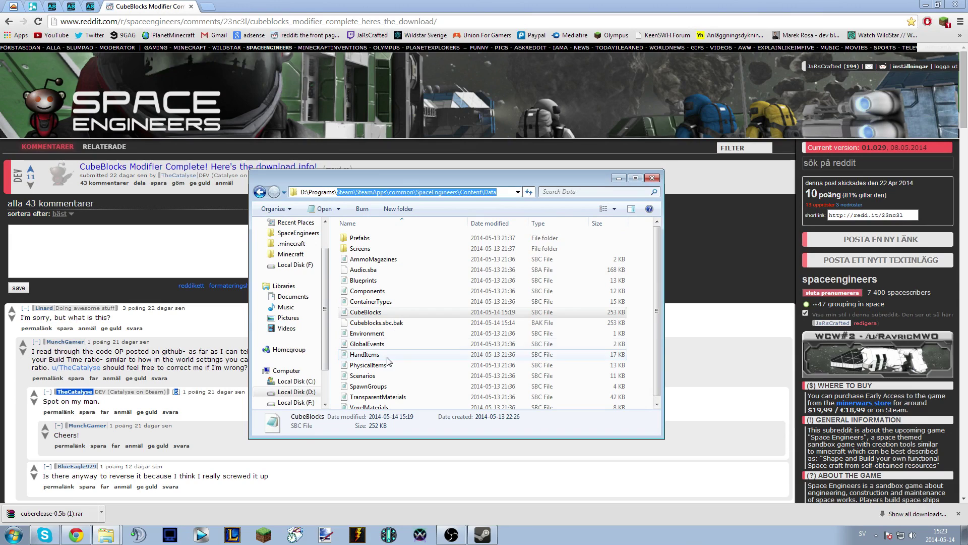
left_click(377, 323, "ctrl")
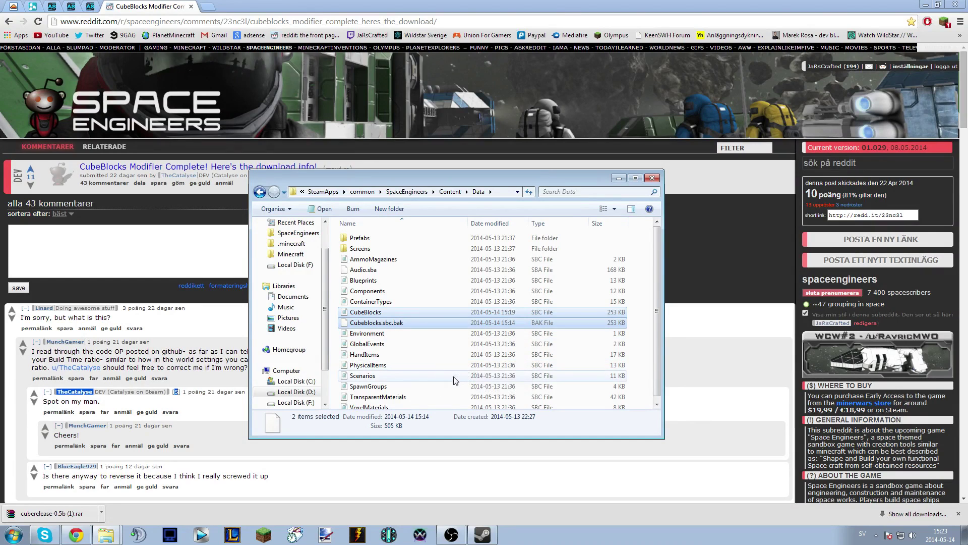
key("Delete")
key("Return")
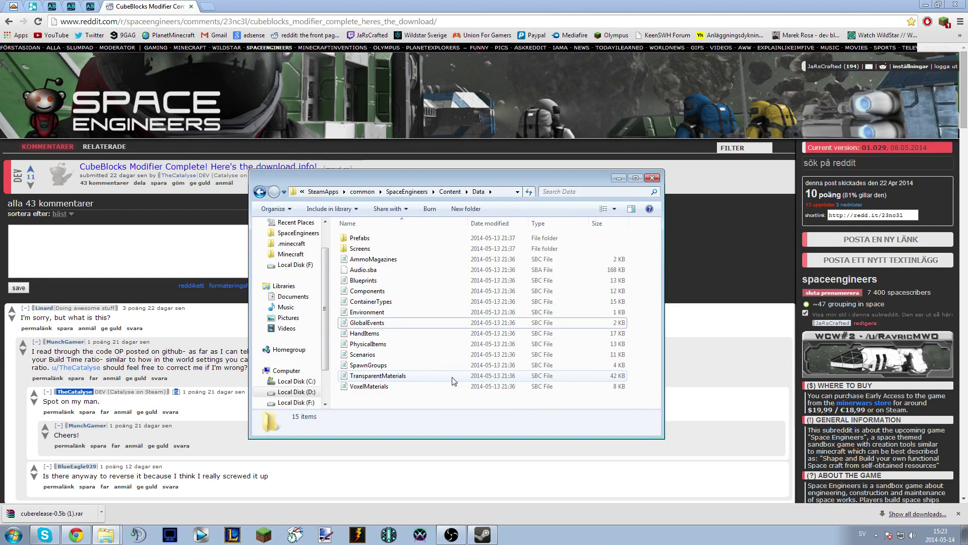
Run Verify Integrity of Game Cache from Space Engineers' Properties, Local Files section
left_click(482, 534)
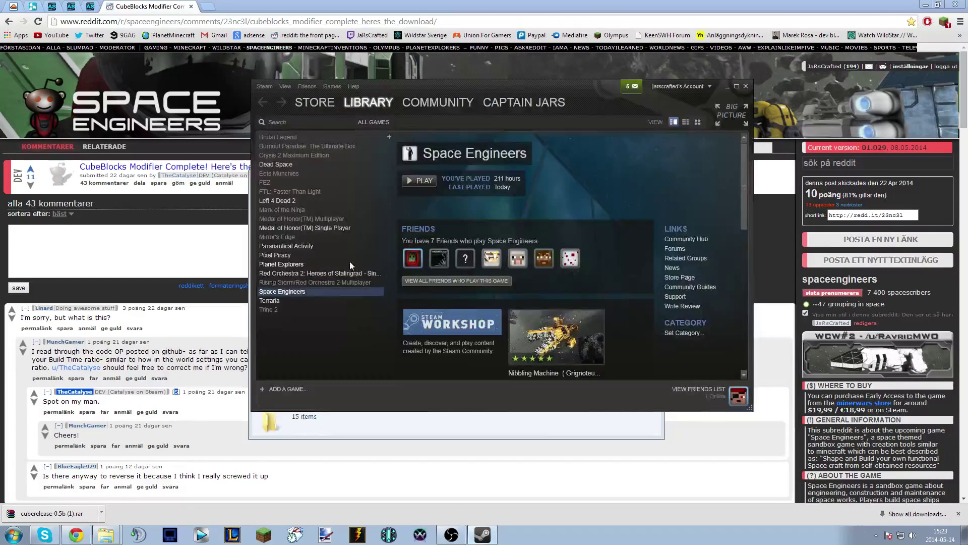
right_click(322, 292)
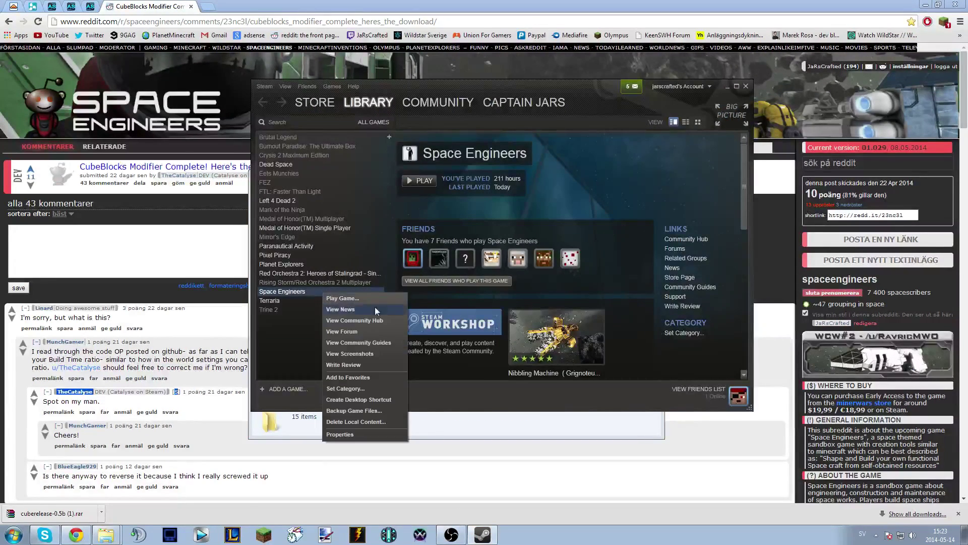
left_click(353, 434)
left_click(445, 131)
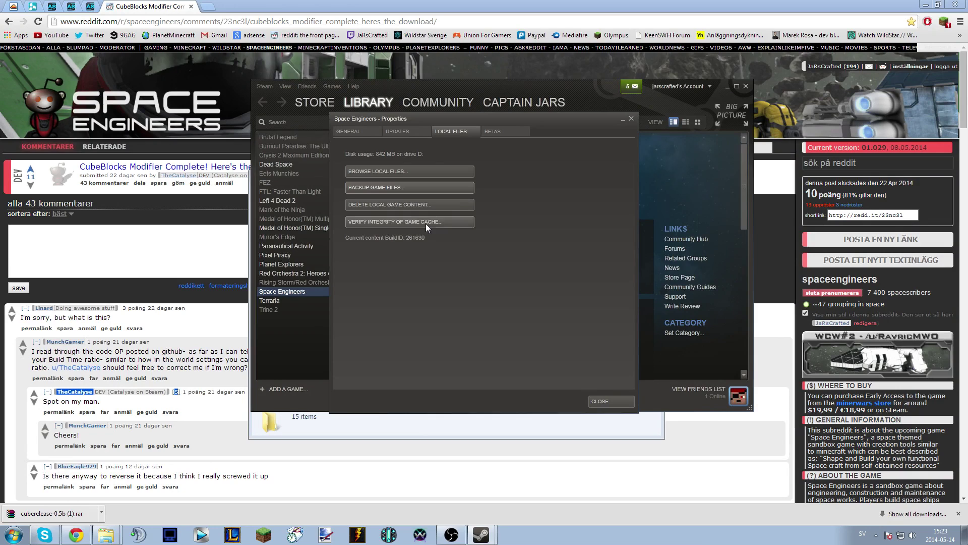
left_click(425, 223)
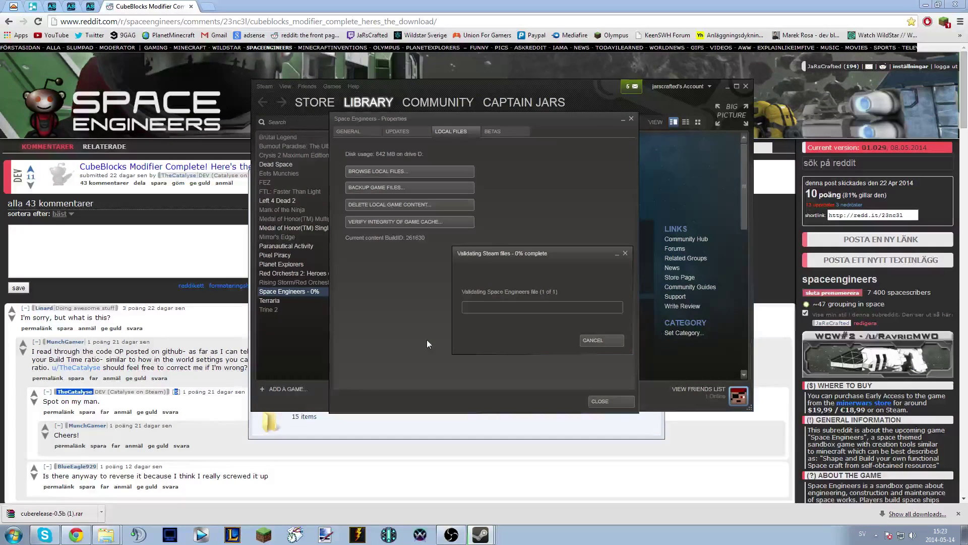